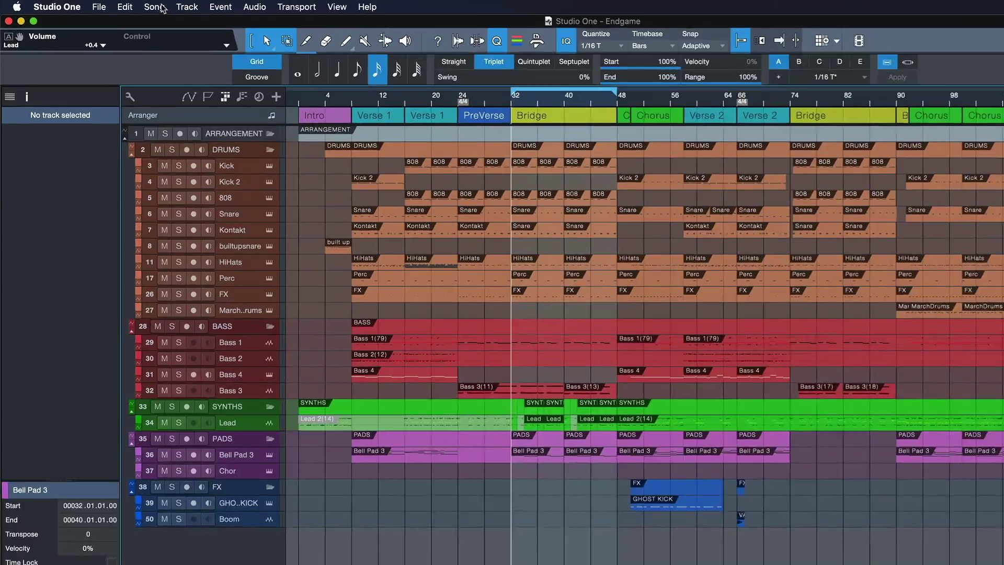
# In Song Setup's audio outputs, add a stereo output, rename Sub 1 to NONE, and confirm.
pyautogui.click(130, 5)
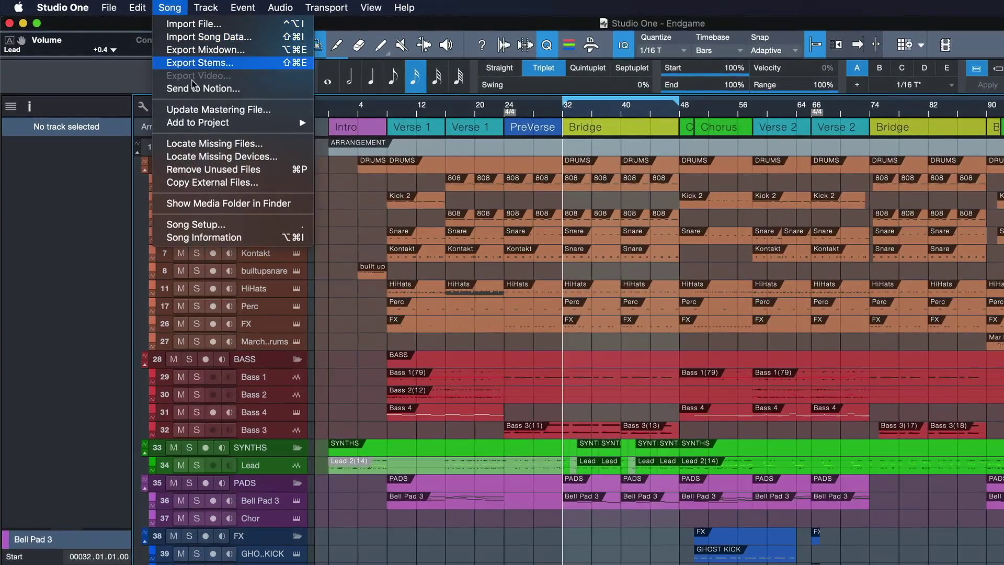
pyautogui.click(205, 227)
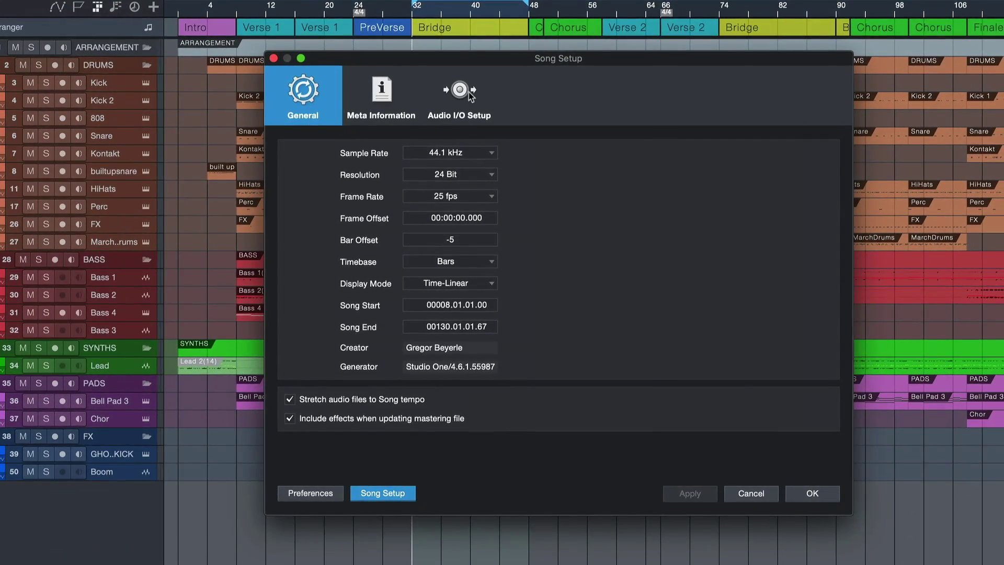
pyautogui.click(619, 198)
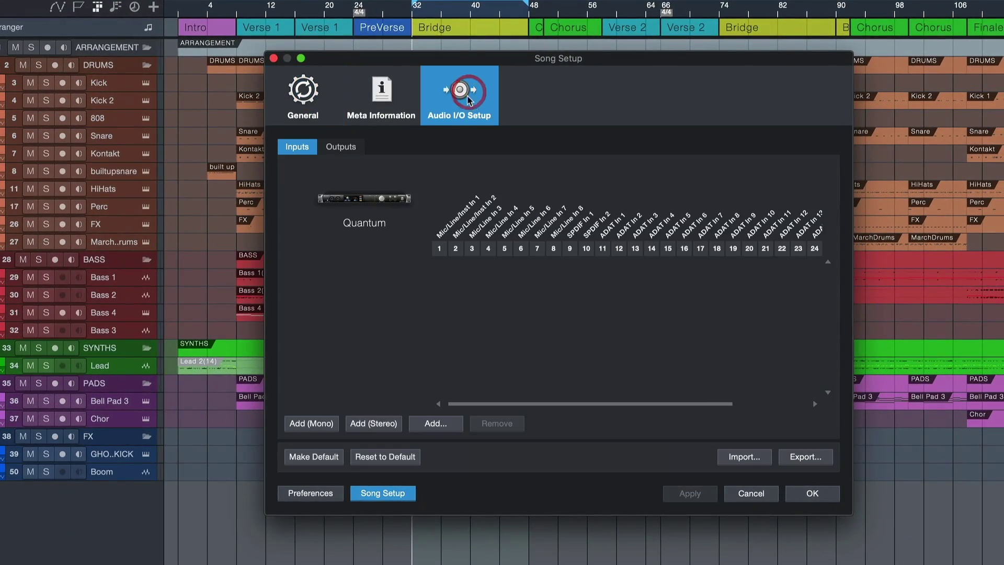
pyautogui.click(346, 148)
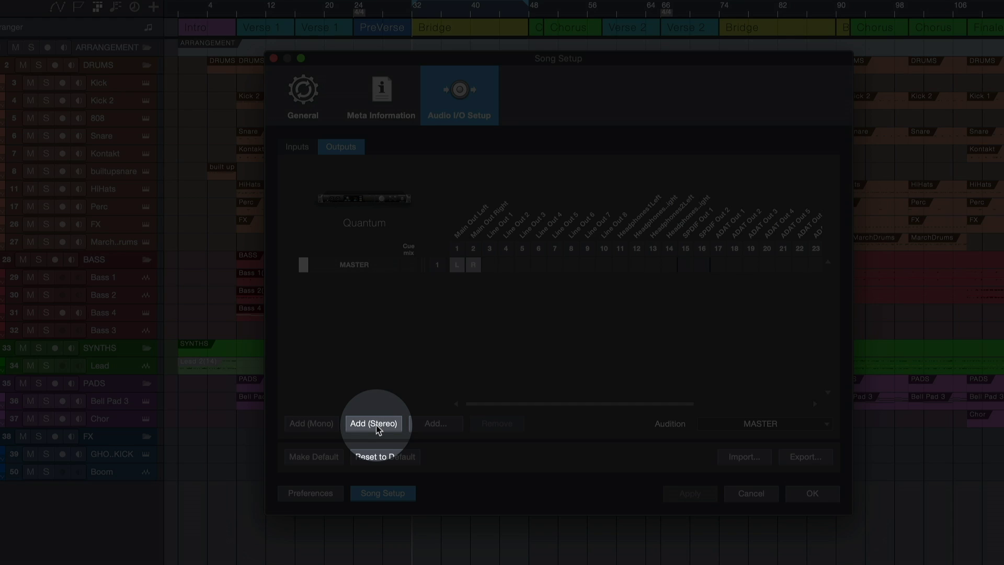
pyautogui.click(376, 425)
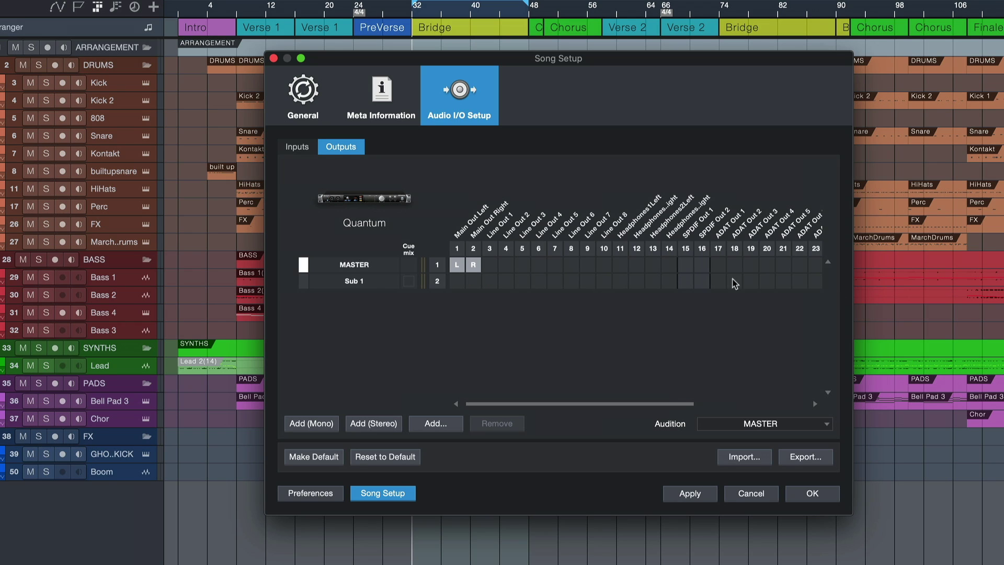
pyautogui.click(358, 283)
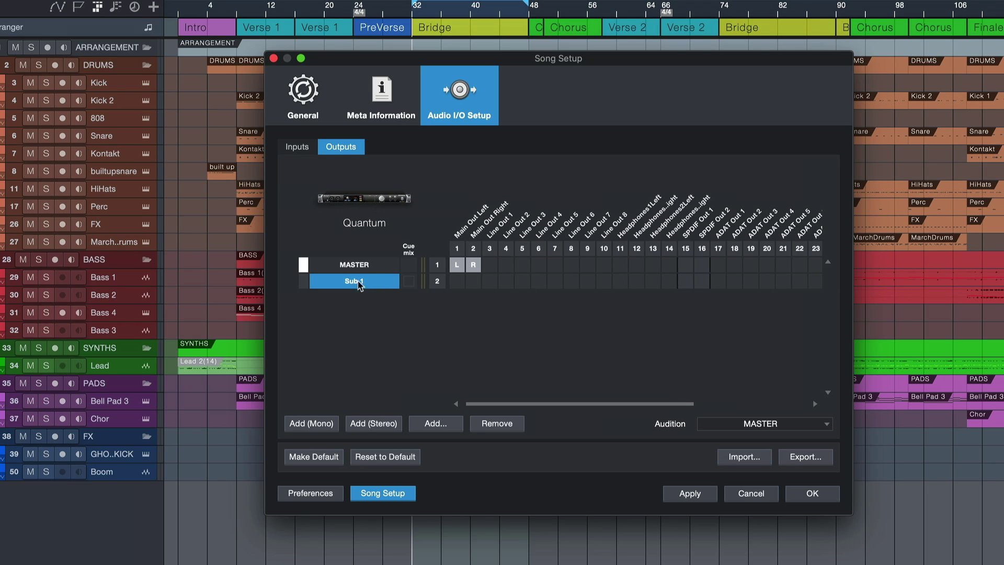
pyautogui.doubleClick(346, 284)
pyautogui.write('NOE')
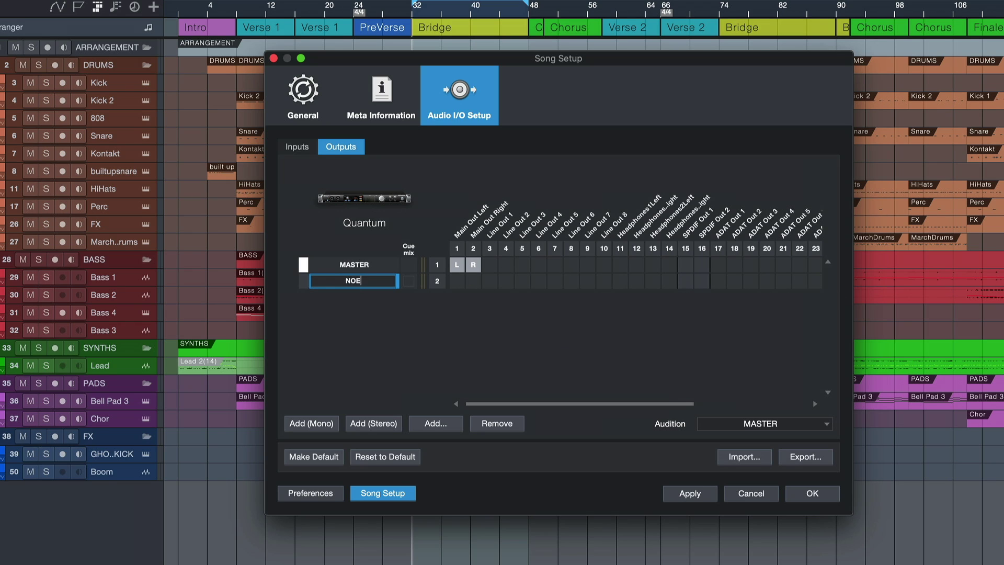
pyautogui.press('BackSpace')
pyautogui.write('NE')
pyautogui.press('Return')
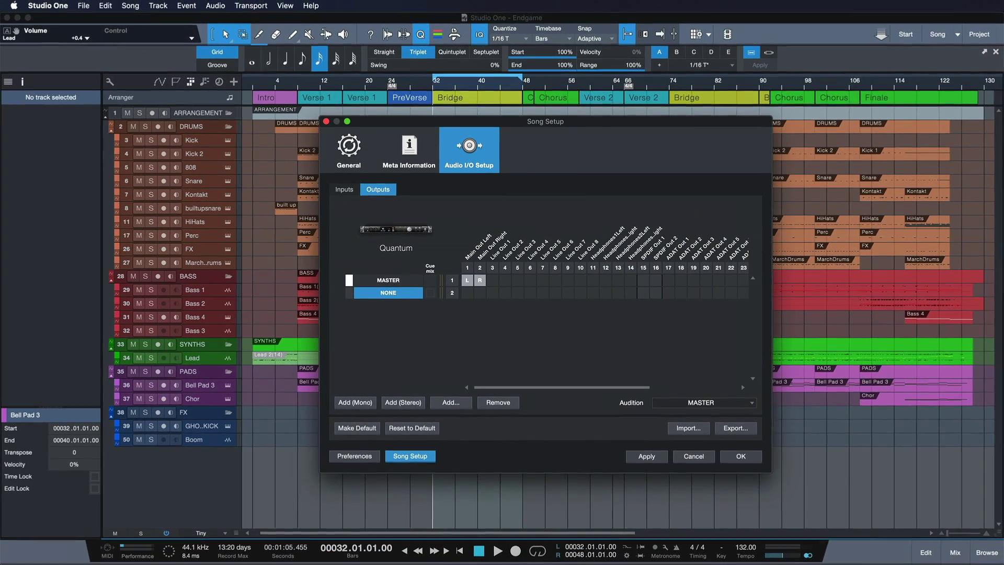
pyautogui.press('Return')
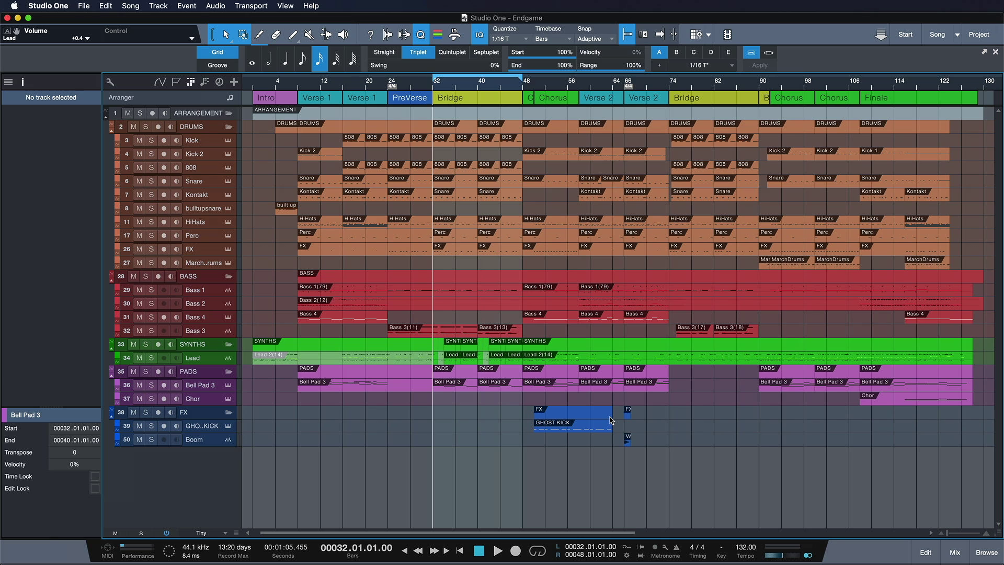
# Put the playhead near bar 48 and select the Bridge section to show the Arranger list.
pyautogui.click(523, 85)
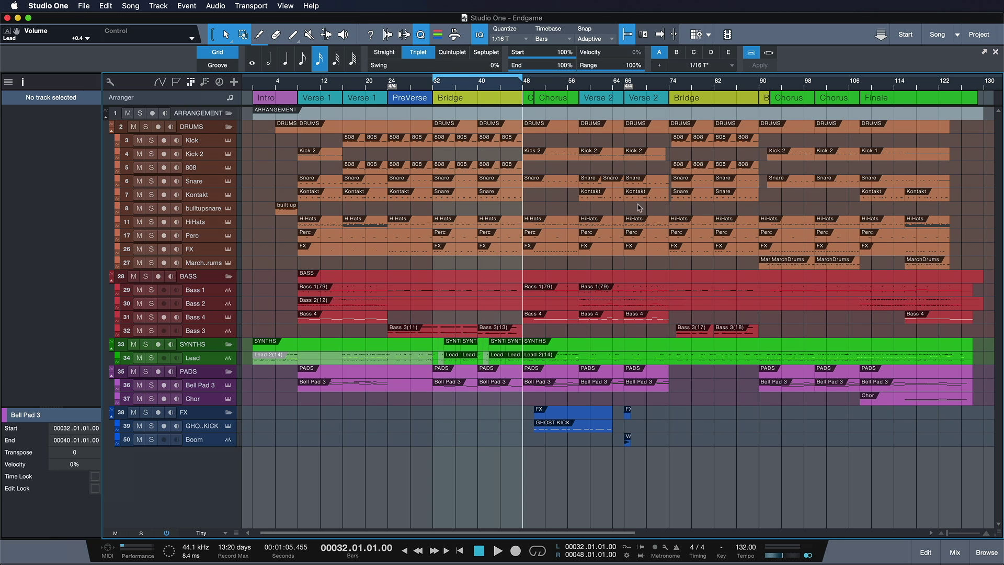
pyautogui.click(449, 98)
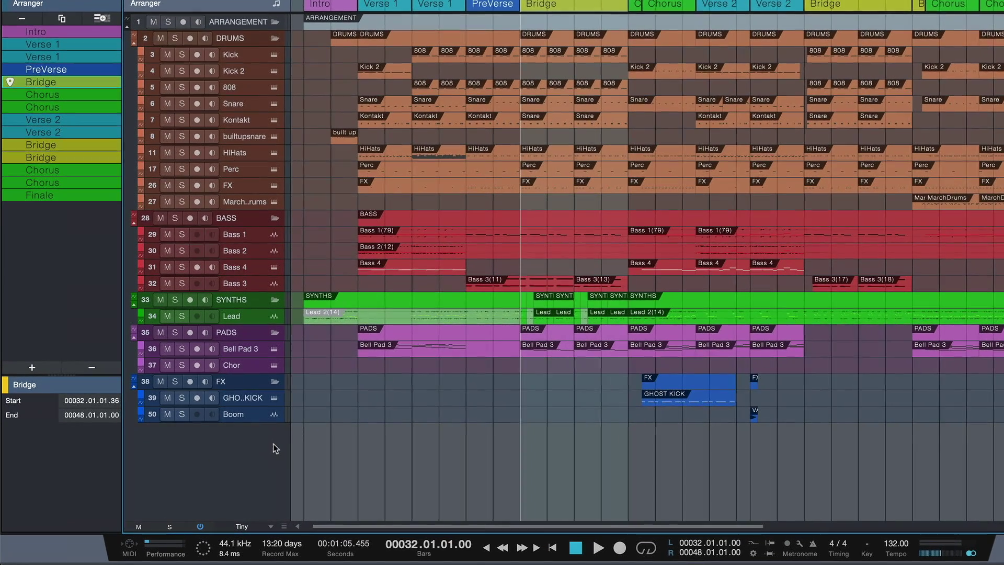
# Add a new stereo audio track with its output routed to NONE.
pyautogui.rightClick(226, 467)
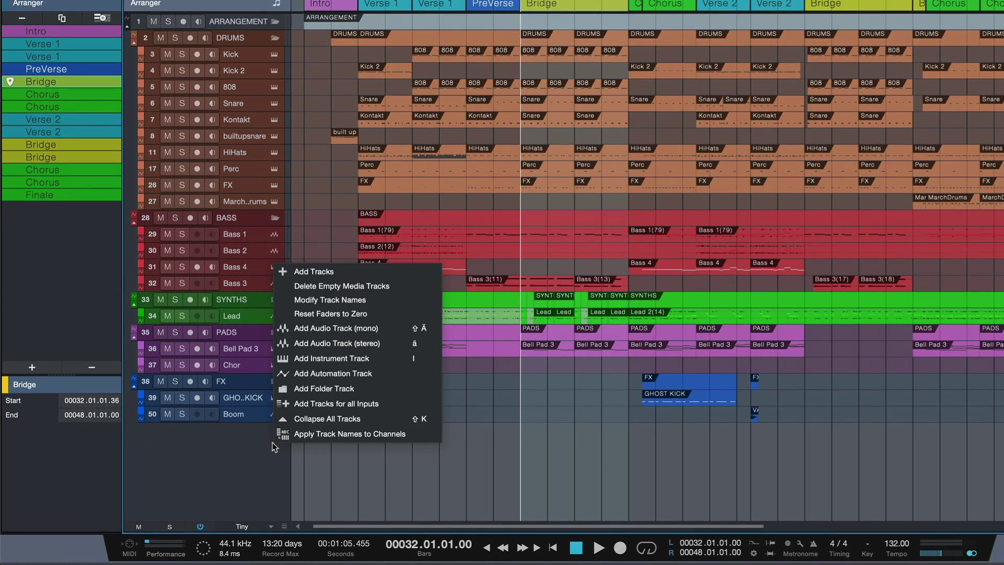
pyautogui.click(349, 341)
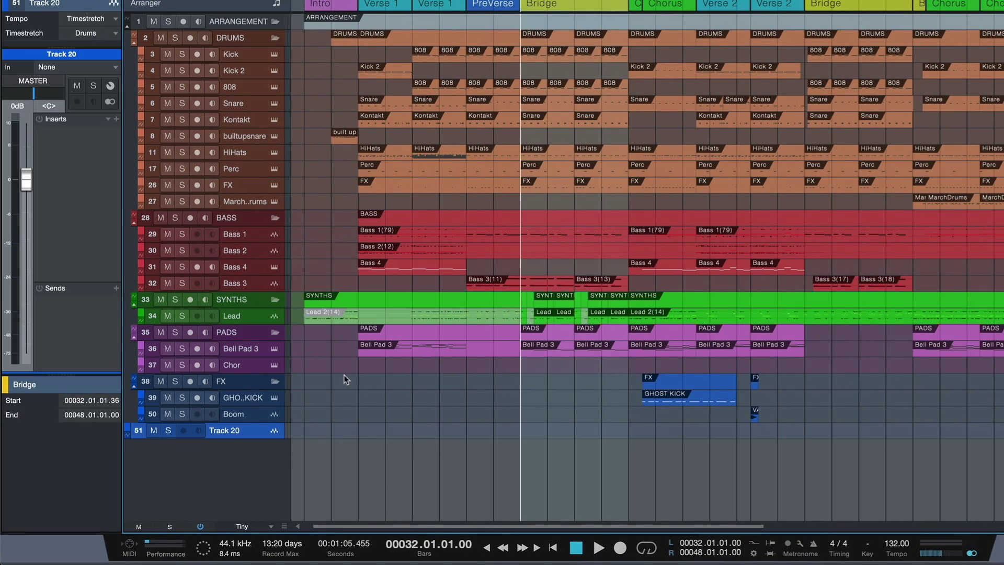
pyautogui.click(32, 80)
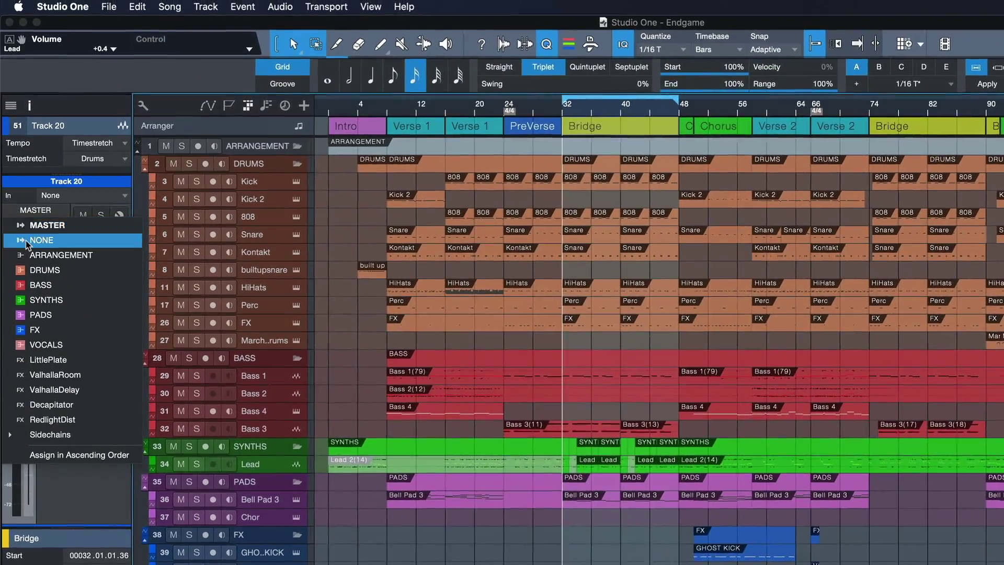
pyautogui.click(27, 242)
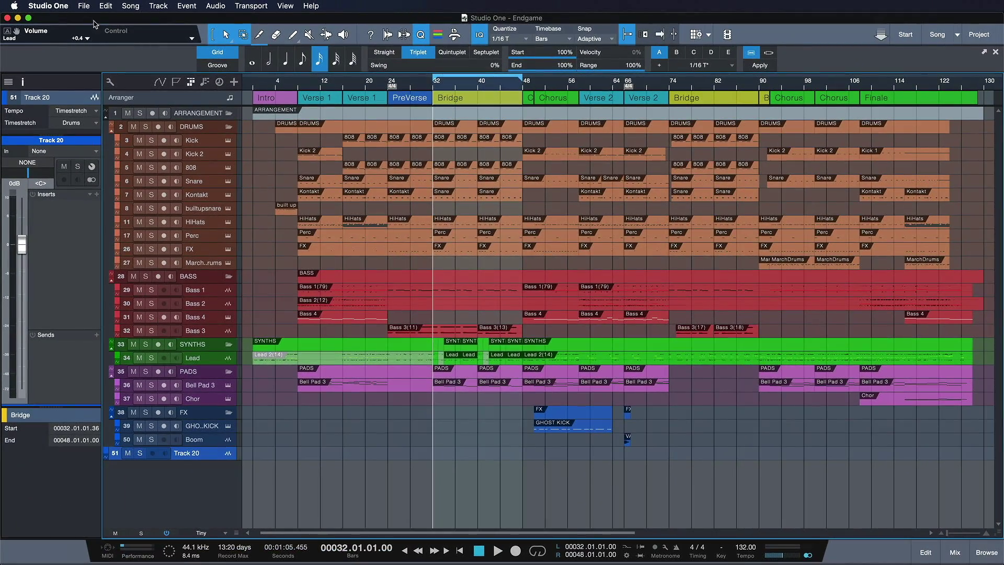
pyautogui.click(130, 6)
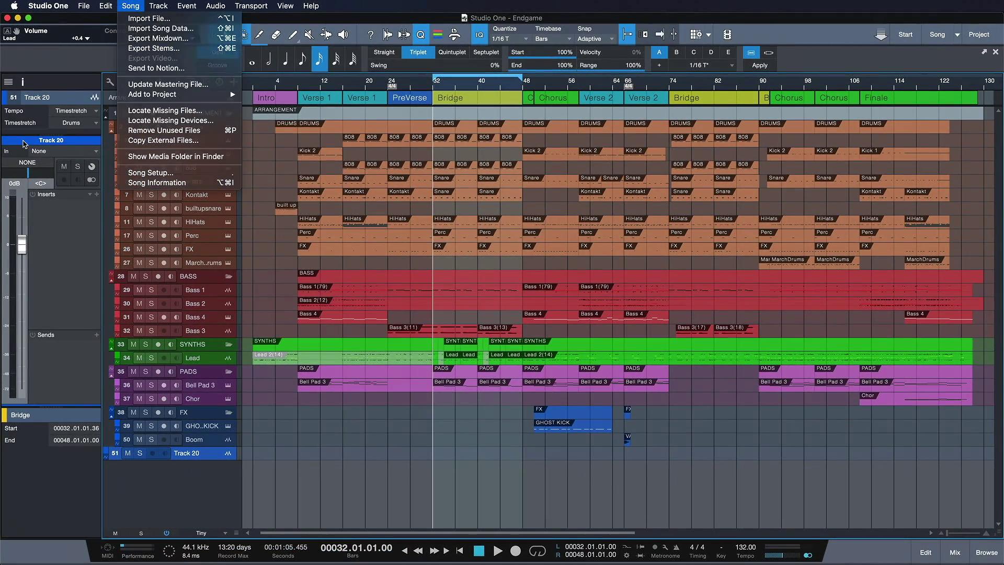
pyautogui.click(29, 147)
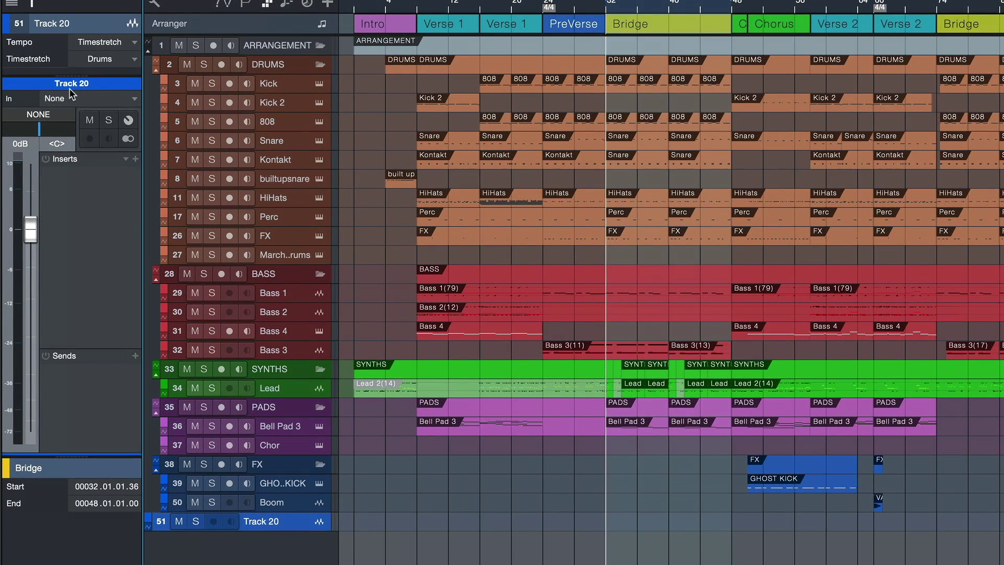
# Take the new track's input from the MASTER output, record-arm it, and name it MIX PRINT.
pyautogui.click(52, 152)
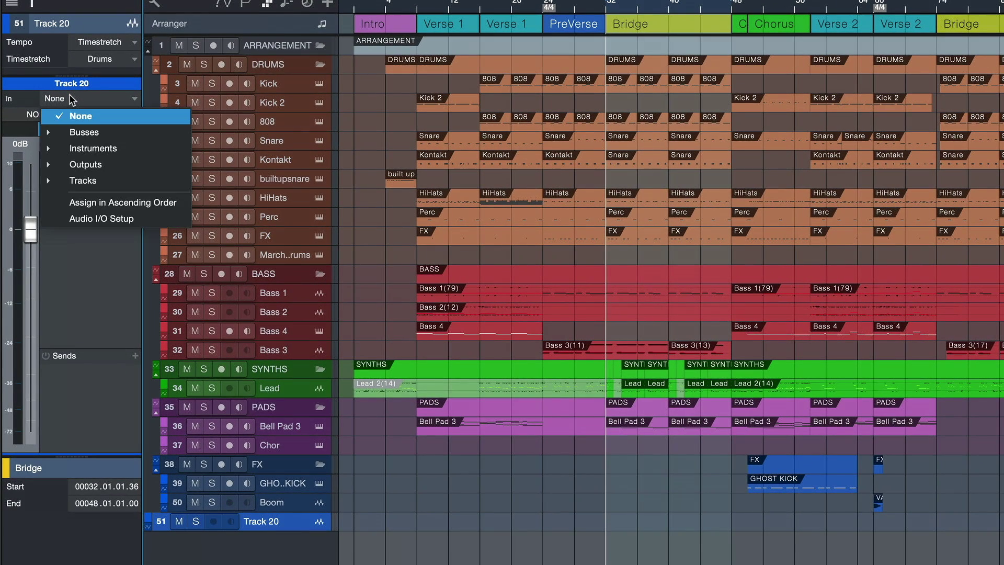
pyautogui.click(85, 164)
pyautogui.click(90, 175)
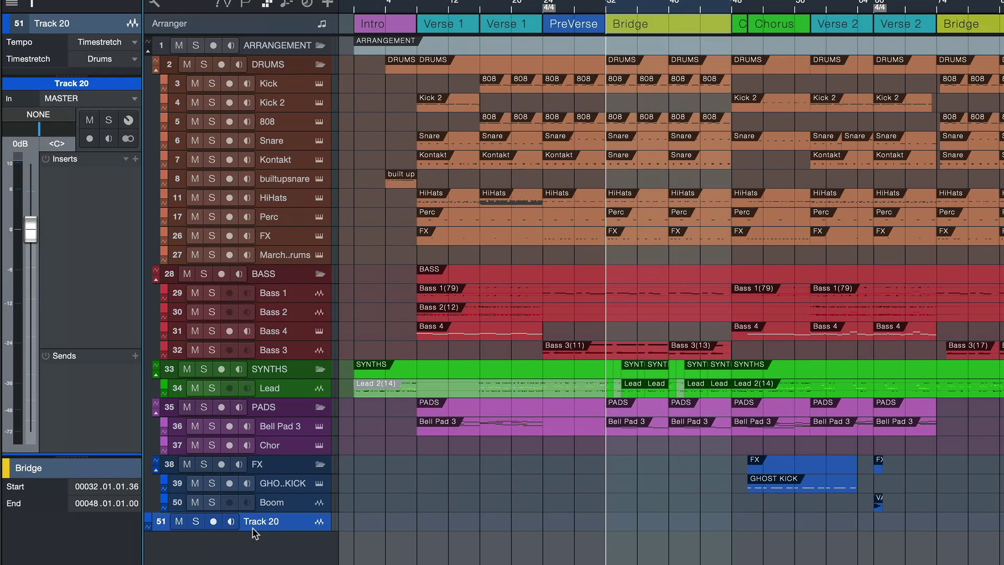
pyautogui.moveTo(255, 531); pyautogui.dragTo(254, 559)
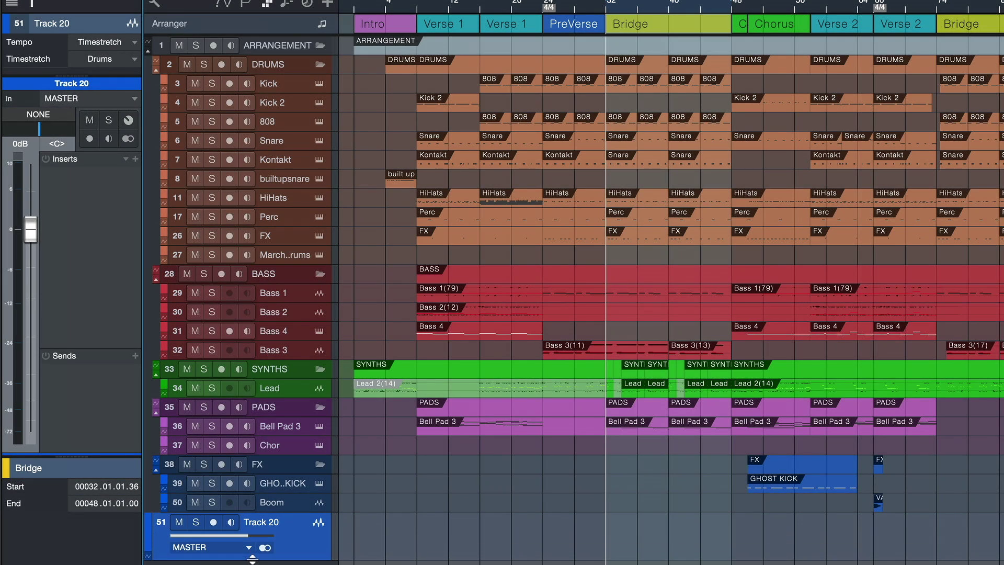
pyautogui.click(221, 523)
pyautogui.doubleClick(259, 522)
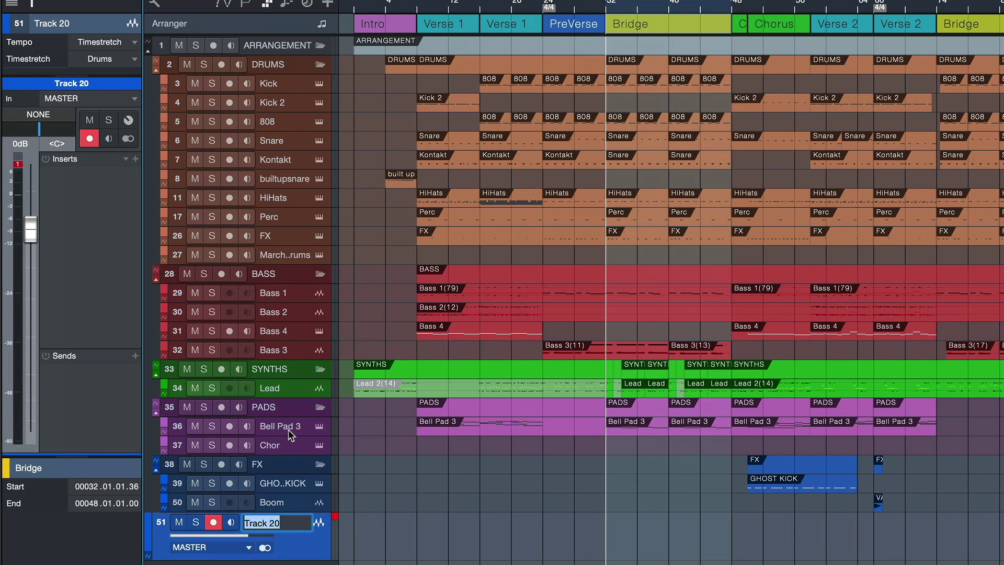
pyautogui.write('MIX PRINT')
pyautogui.press('Return')
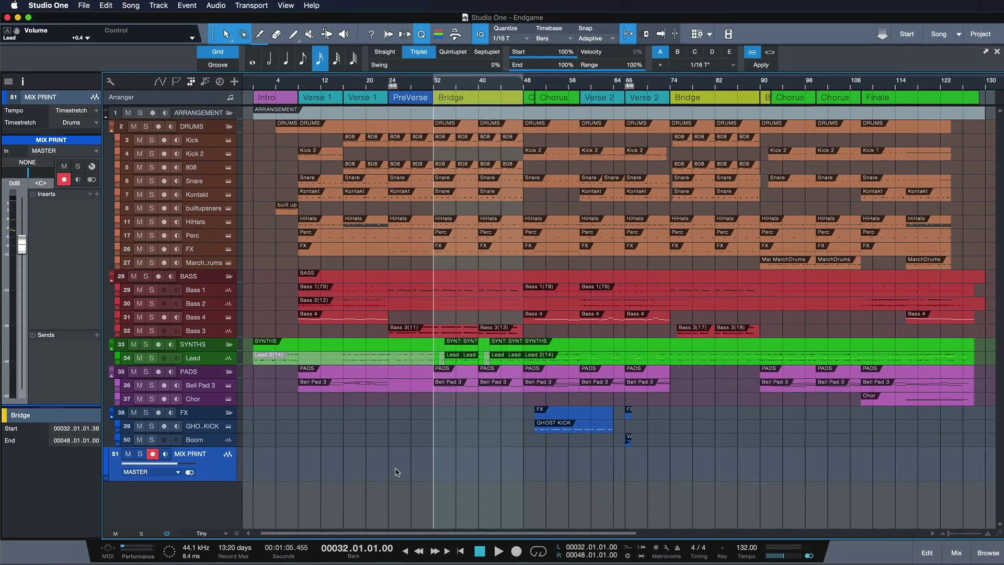
# Record the master mix onto the MIX PRINT track, then stop recording.
pyautogui.press('KP_Multiply')
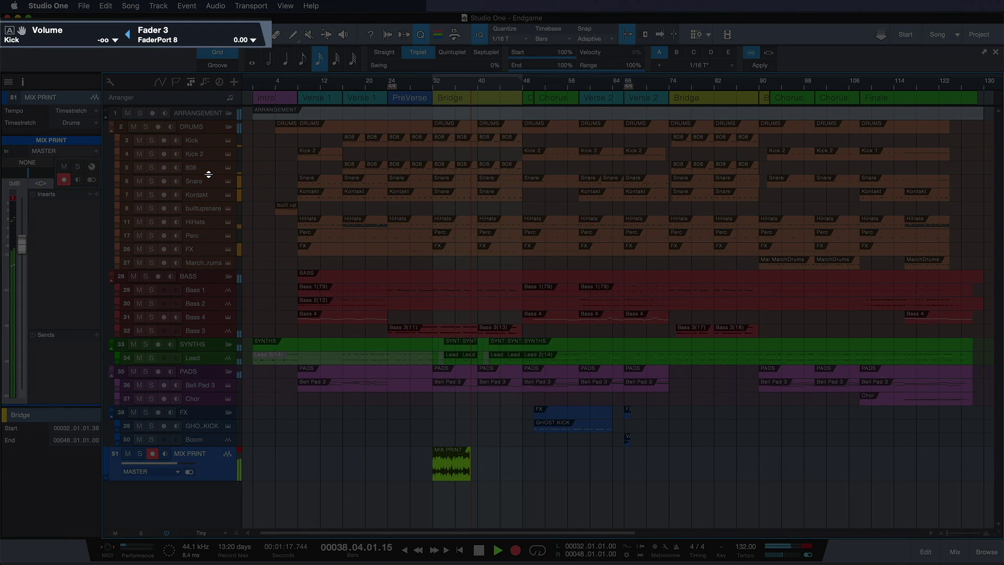
pyautogui.press('space')
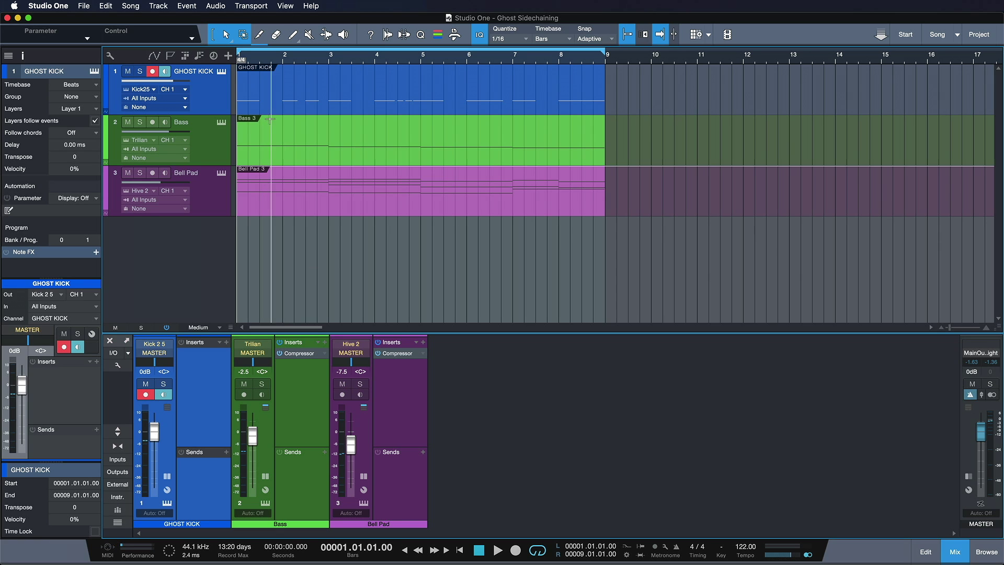
# Glance at the GHOST KICK notes, close the editor, start playback and show the mixer.
pyautogui.doubleClick(285, 107)
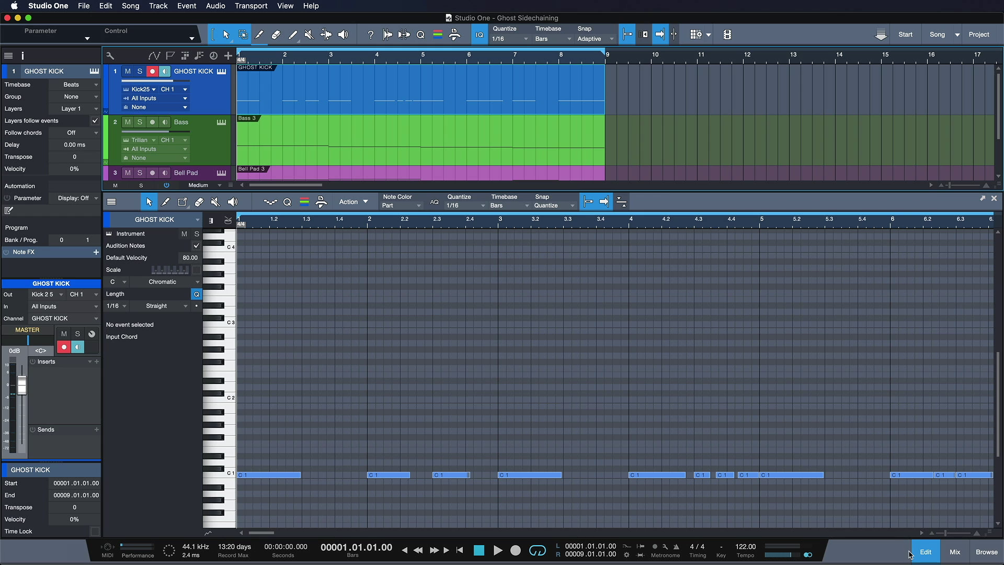
pyautogui.click(923, 553)
pyautogui.press('space')
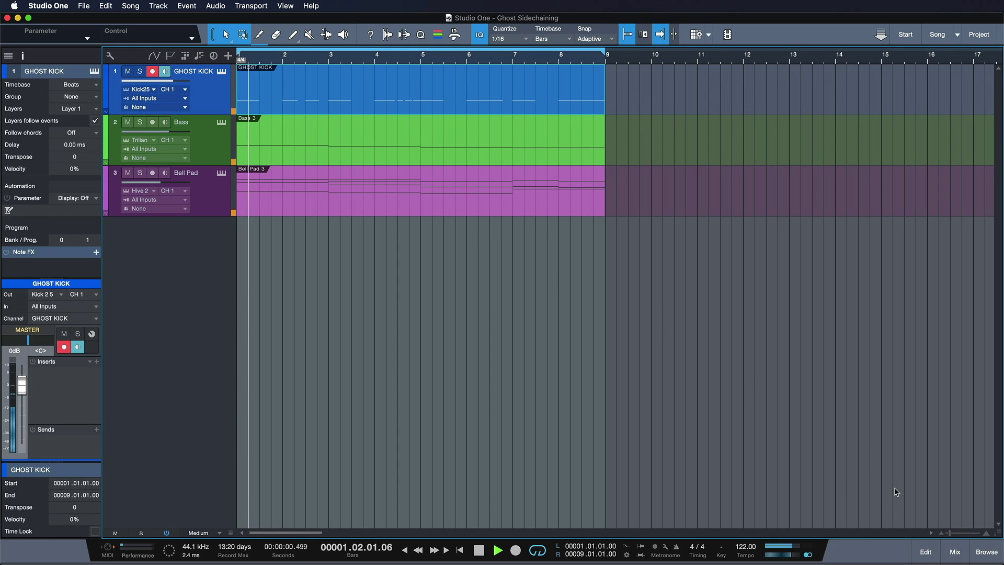
pyautogui.click(944, 557)
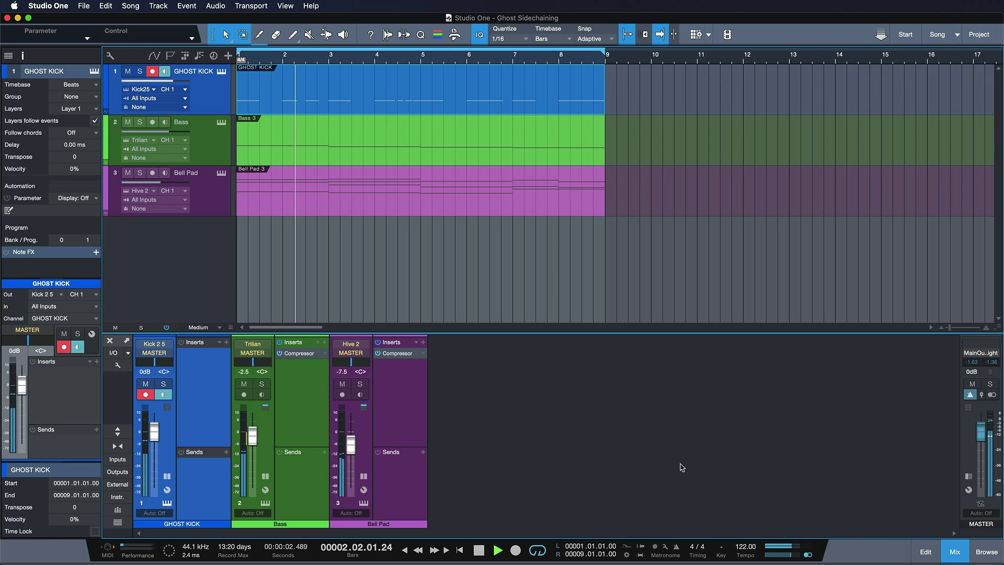
# Set GHOST KICK as the sidechain source of the Bass channel's Compressor.
pyautogui.click(300, 354)
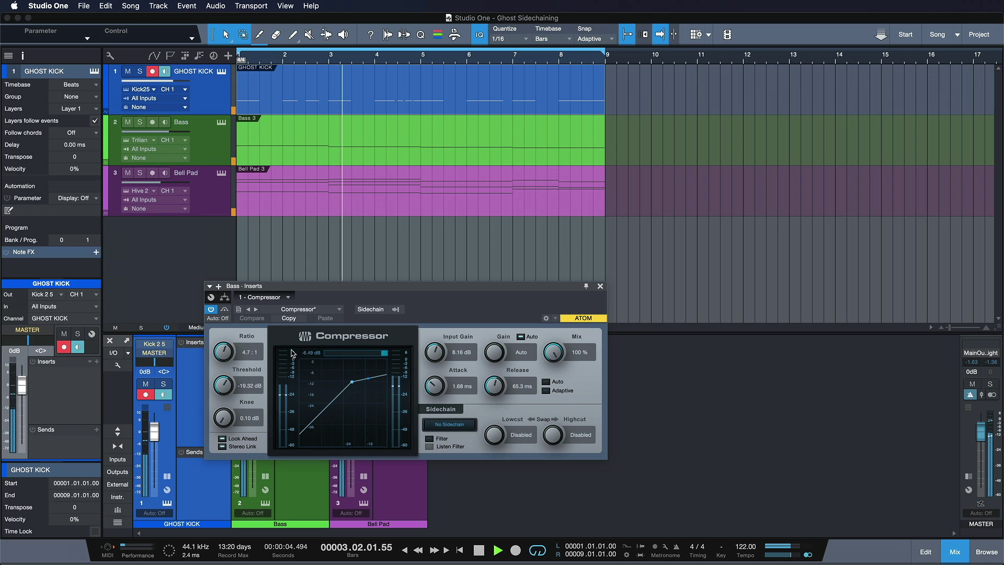
pyautogui.moveTo(431, 281); pyautogui.dragTo(601, 189)
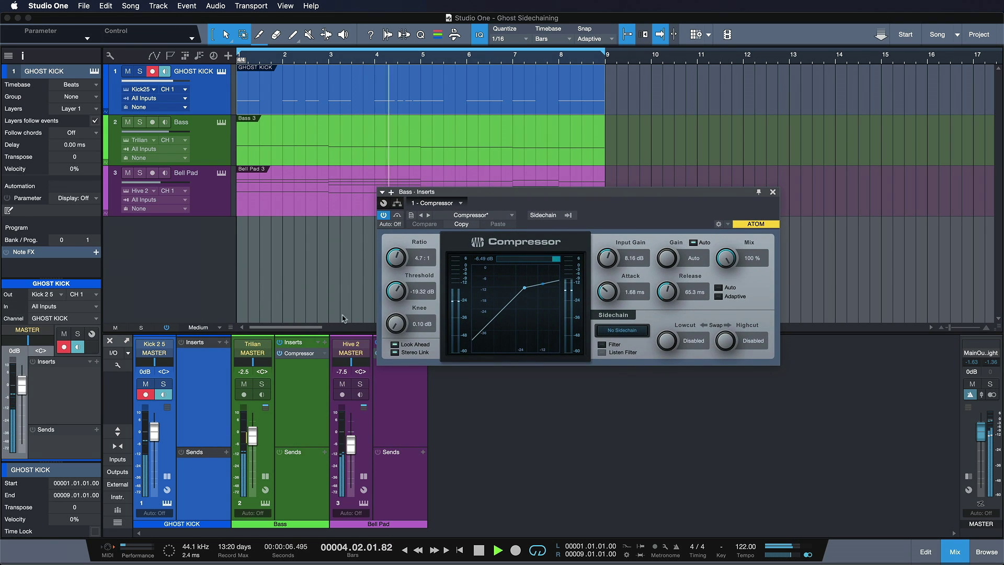
pyautogui.click(569, 215)
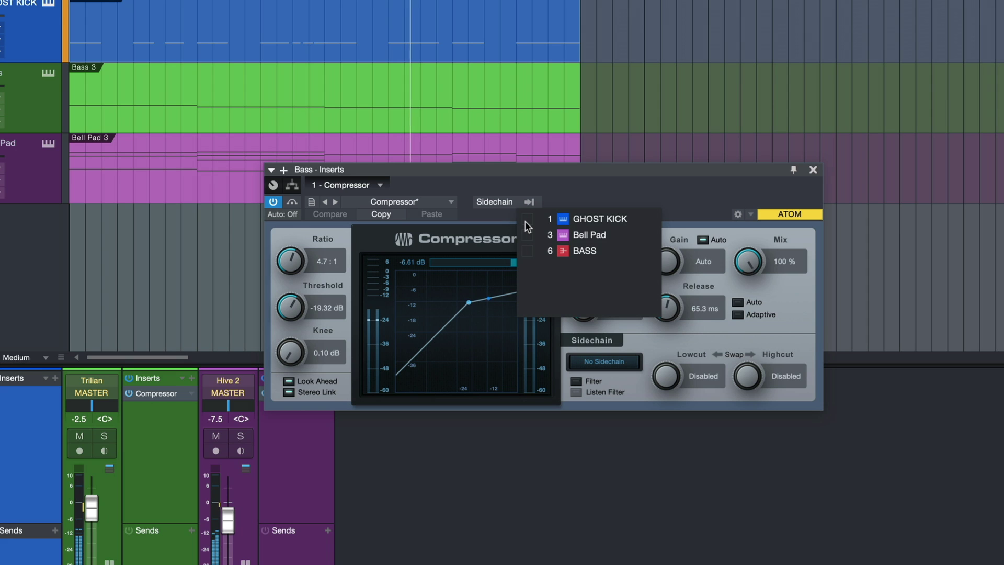
pyautogui.click(529, 190)
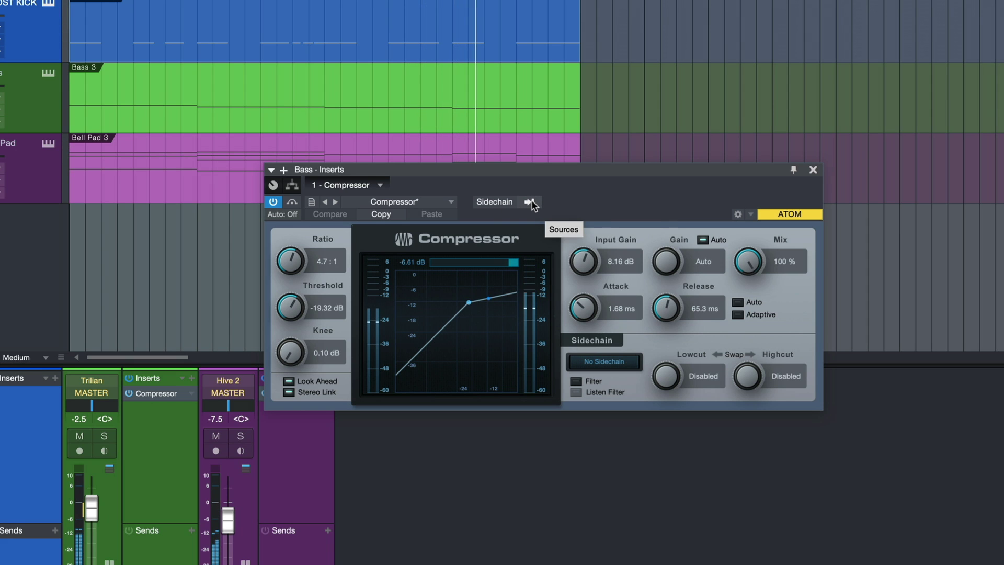
pyautogui.click(530, 201)
pyautogui.click(527, 218)
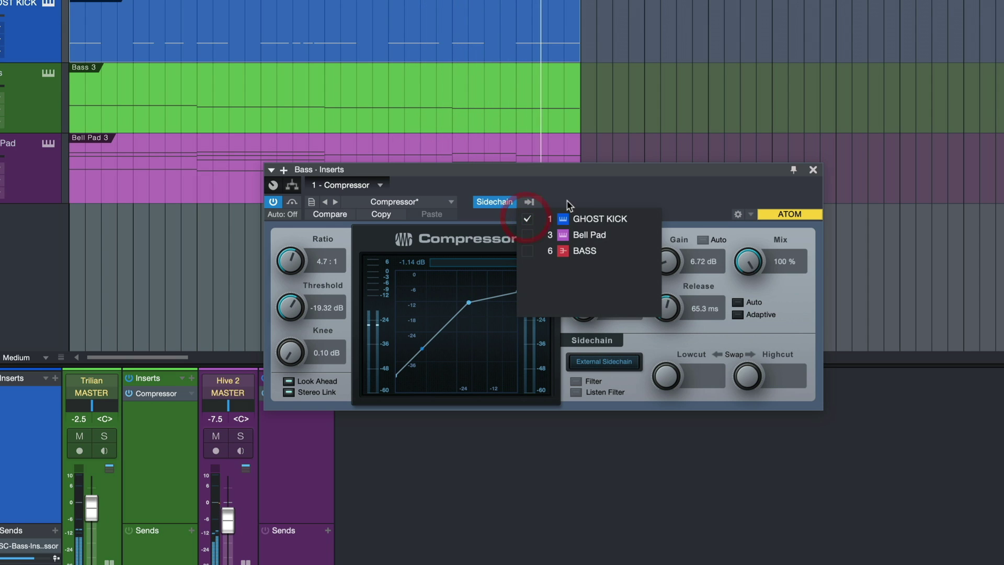
pyautogui.click(575, 200)
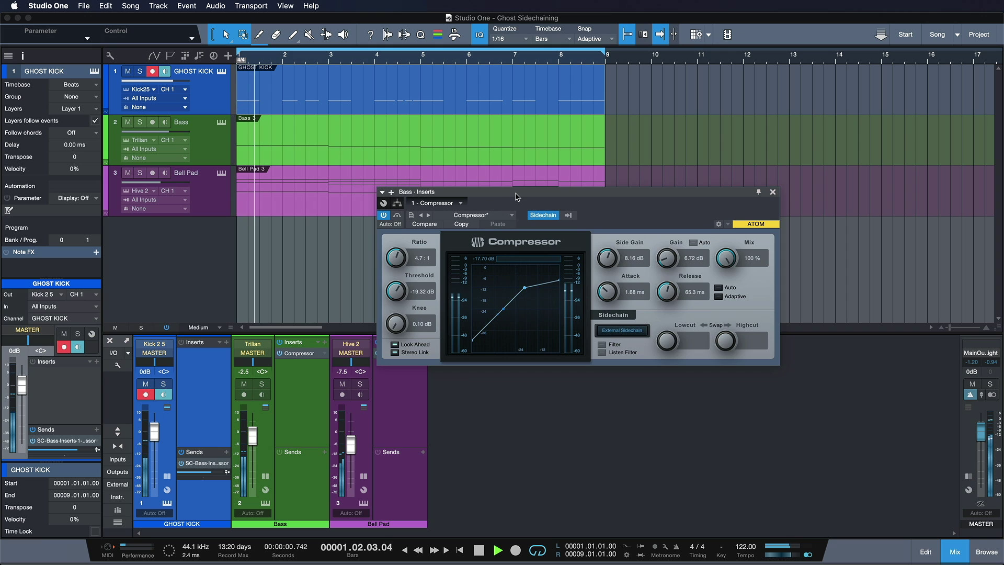
pyautogui.moveTo(455, 166); pyautogui.dragTo(459, 109)
pyautogui.moveTo(522, 148); pyautogui.dragTo(521, 138)
# Feed GHOST KICK into the Bell Pad Compressor's sidechain too, then stop playback.
pyautogui.press('Down')
pyautogui.press('Down')
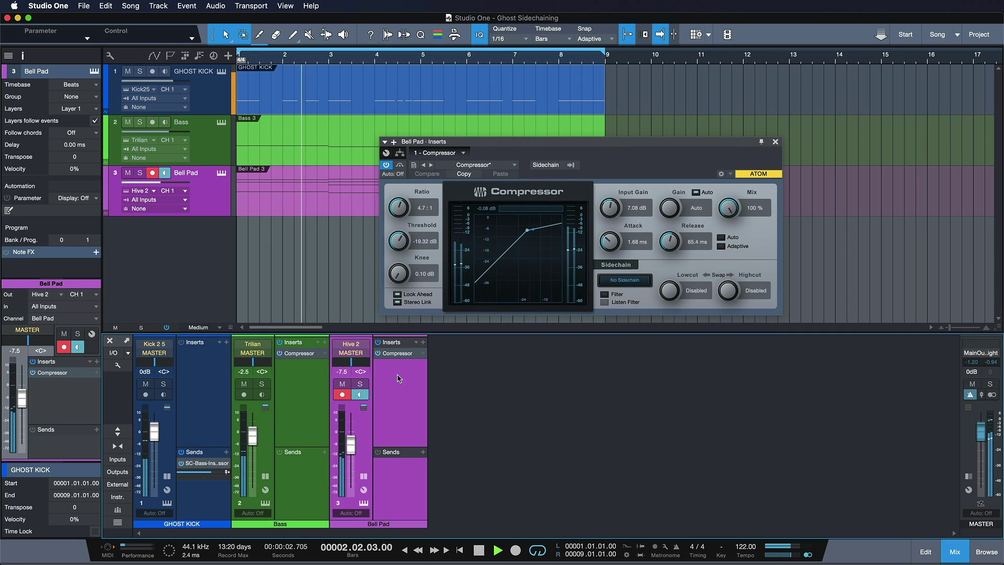
pyautogui.click(570, 165)
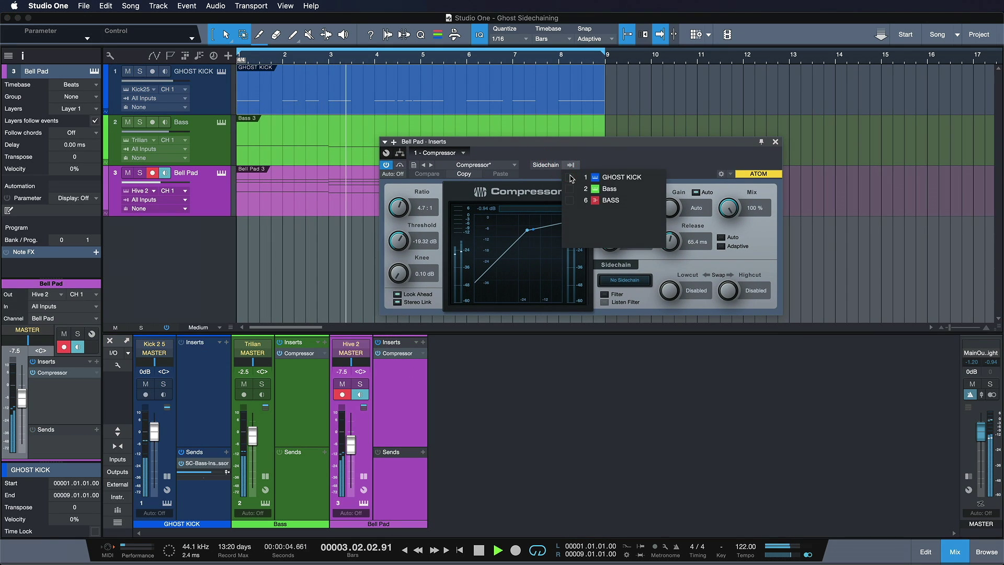
pyautogui.click(649, 175)
pyautogui.click(601, 154)
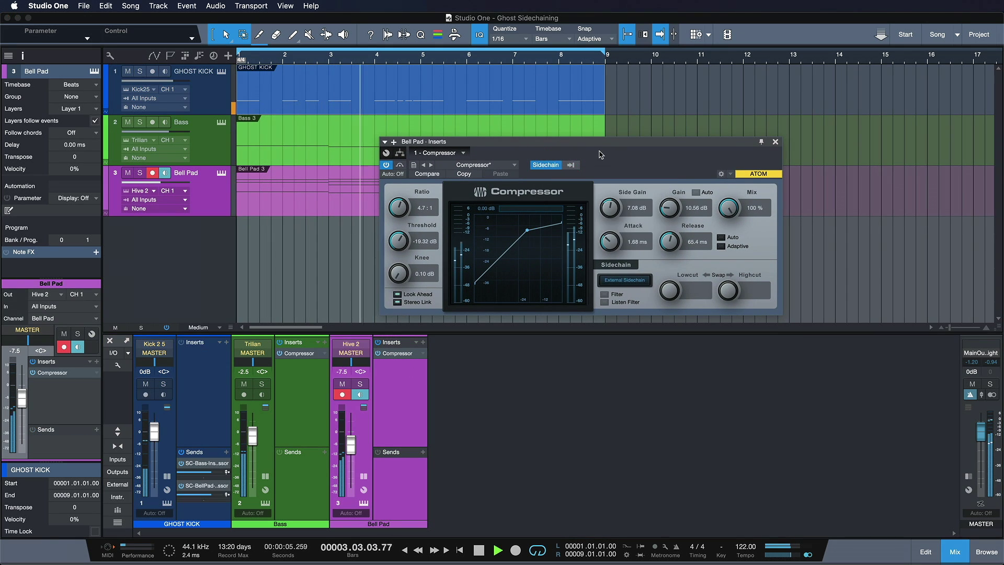
pyautogui.click(776, 142)
pyautogui.press('space')
pyautogui.click(278, 104)
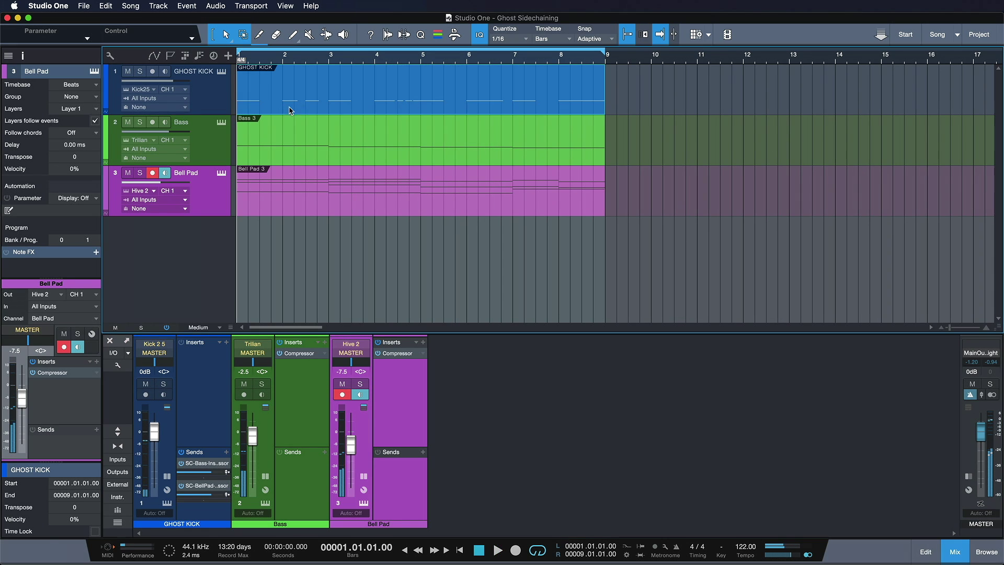
# Change the GHOST KICK channel output from MASTER to NONE, then play and stop to check.
pyautogui.doubleClick(278, 107)
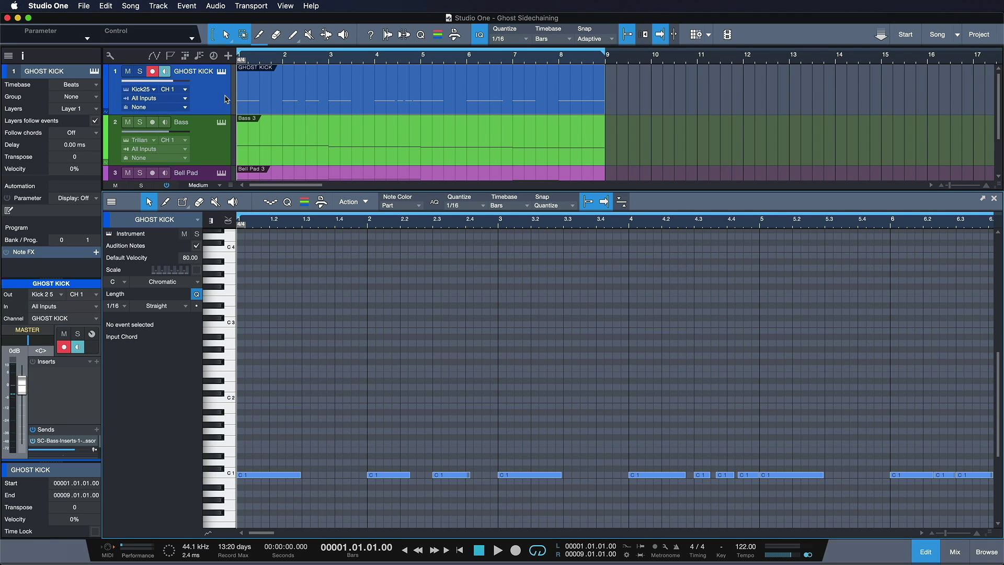
pyautogui.click(353, 112)
pyautogui.click(48, 330)
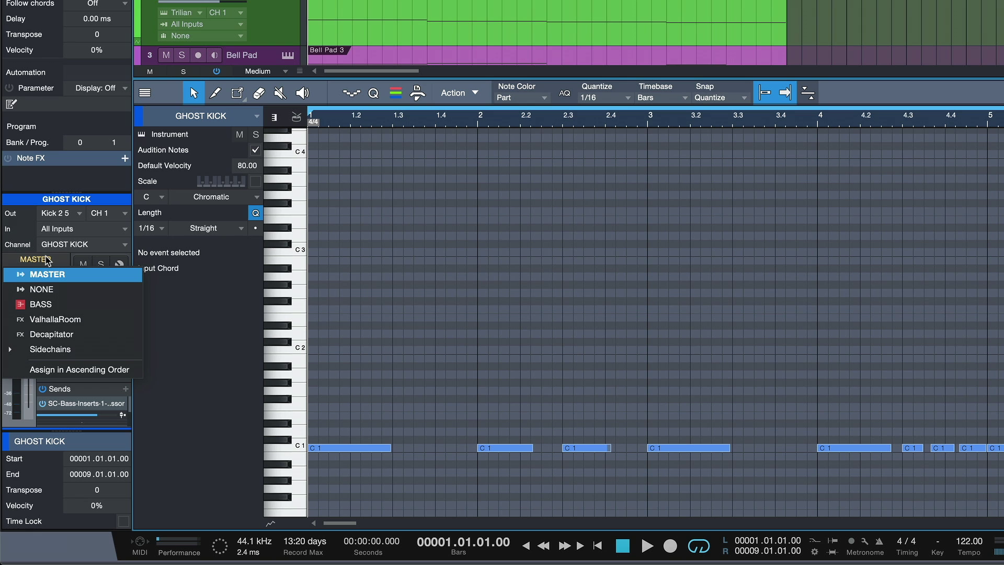
pyautogui.click(41, 290)
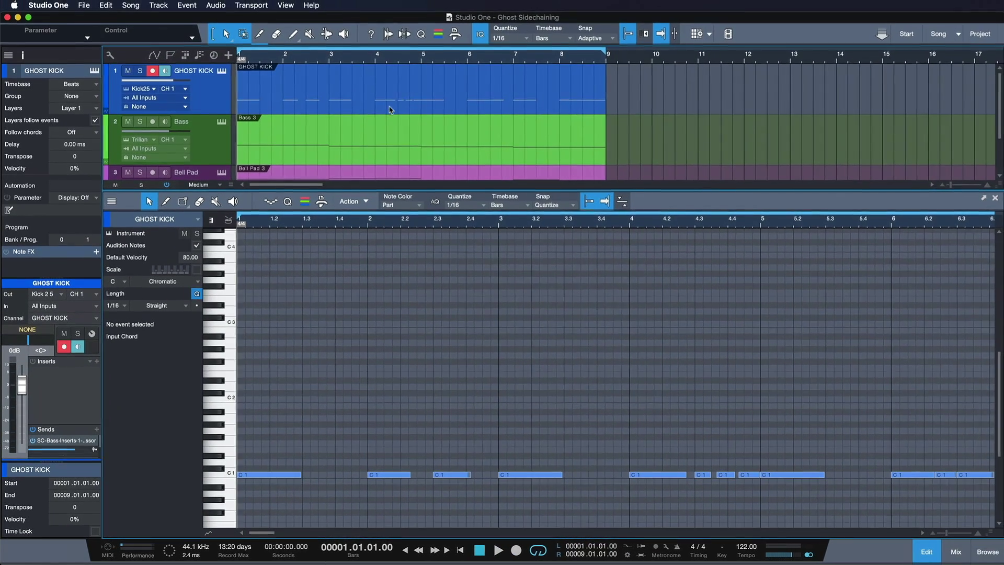
pyautogui.press('space')
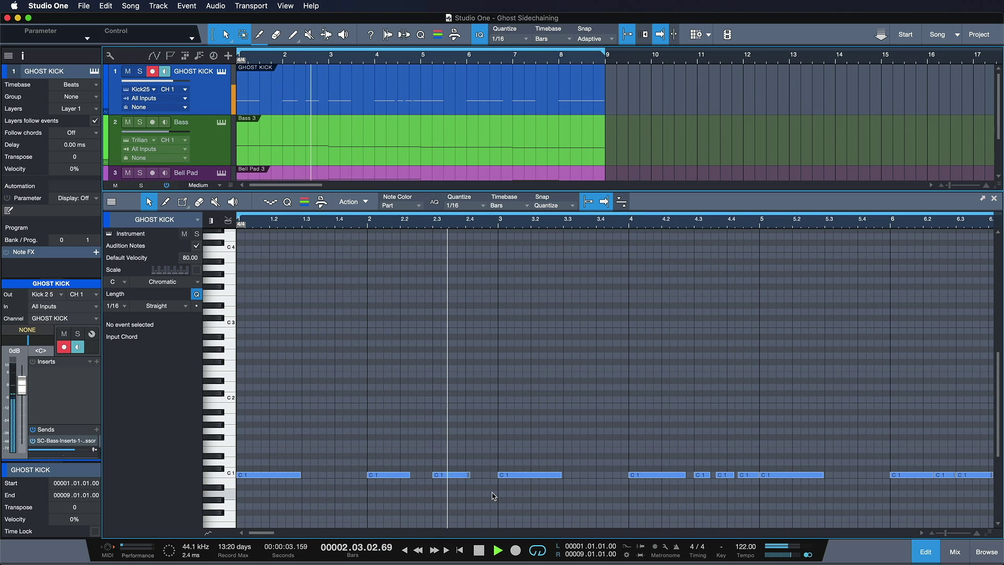
pyautogui.press('space')
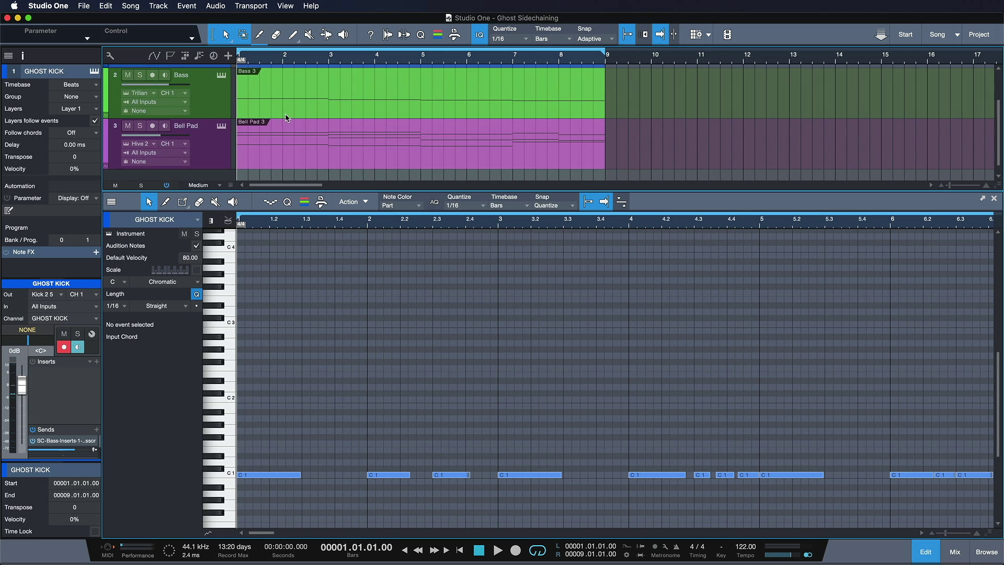
# Delete the bar-2 C1 notes, draw short C1 hits at 2.2.2 and 2.3.3, and play back.
pyautogui.moveTo(493, 442); pyautogui.dragTo(405, 507)
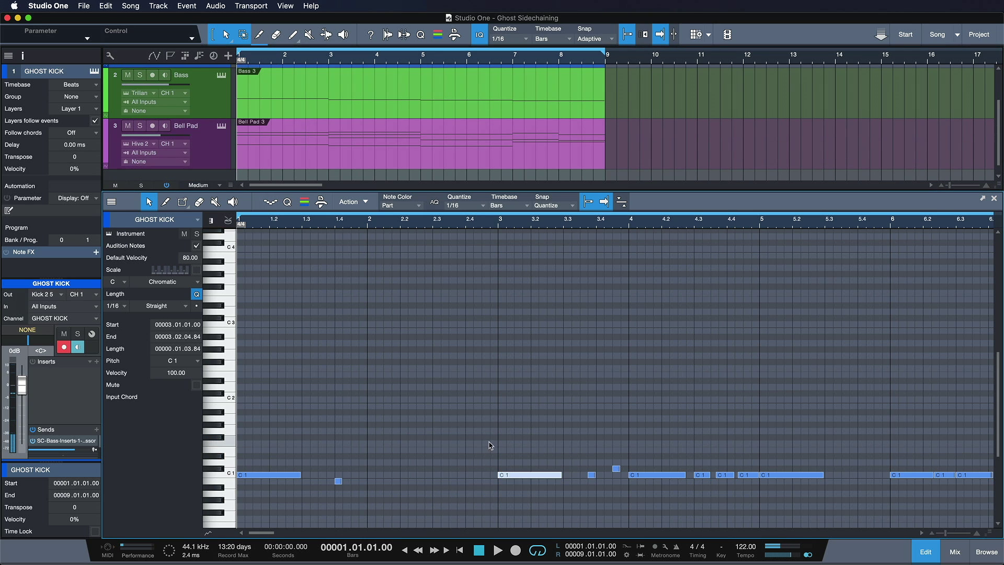
pyautogui.press('Delete')
pyautogui.click(411, 475)
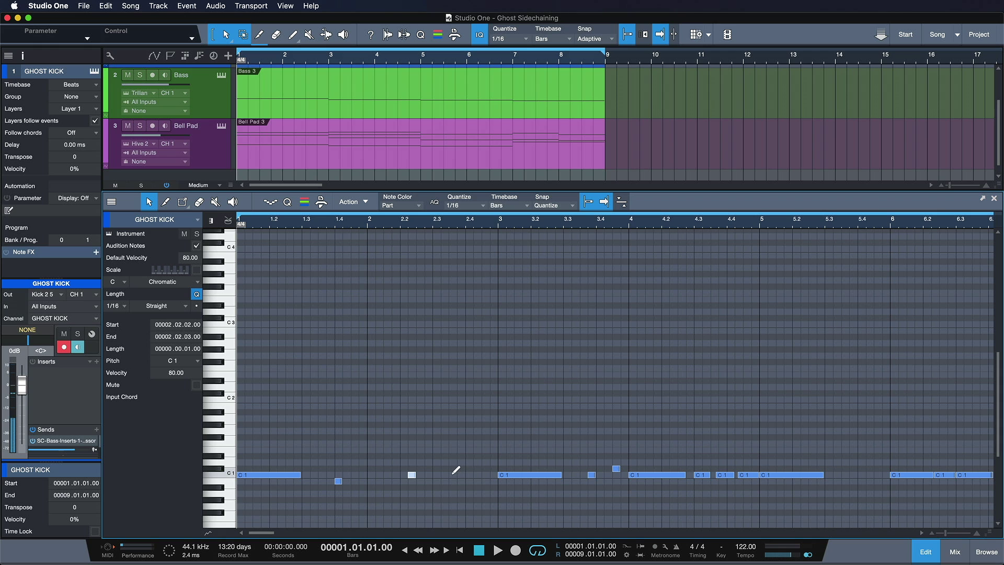
pyautogui.click(453, 475)
pyautogui.press('space')
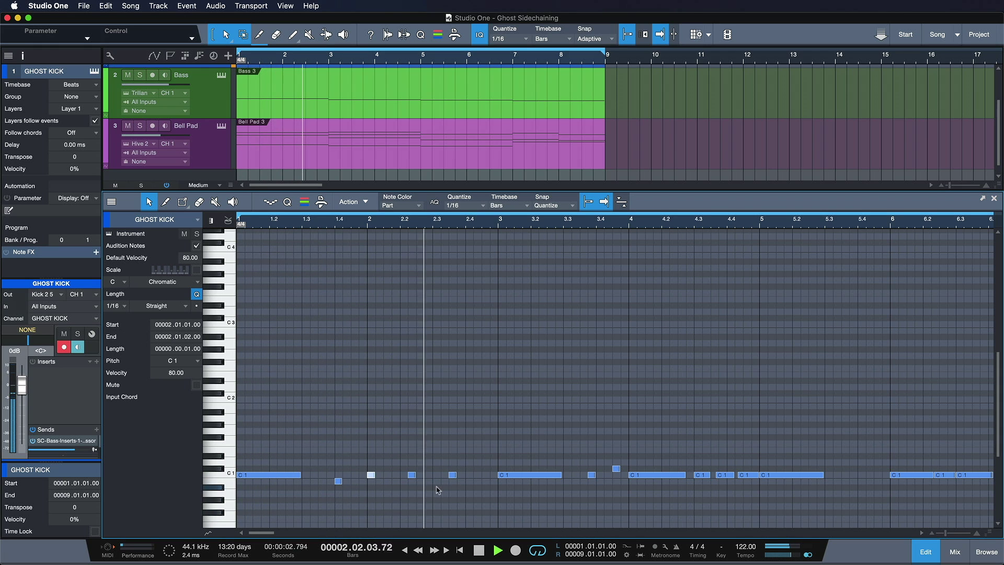
pyautogui.press('space')
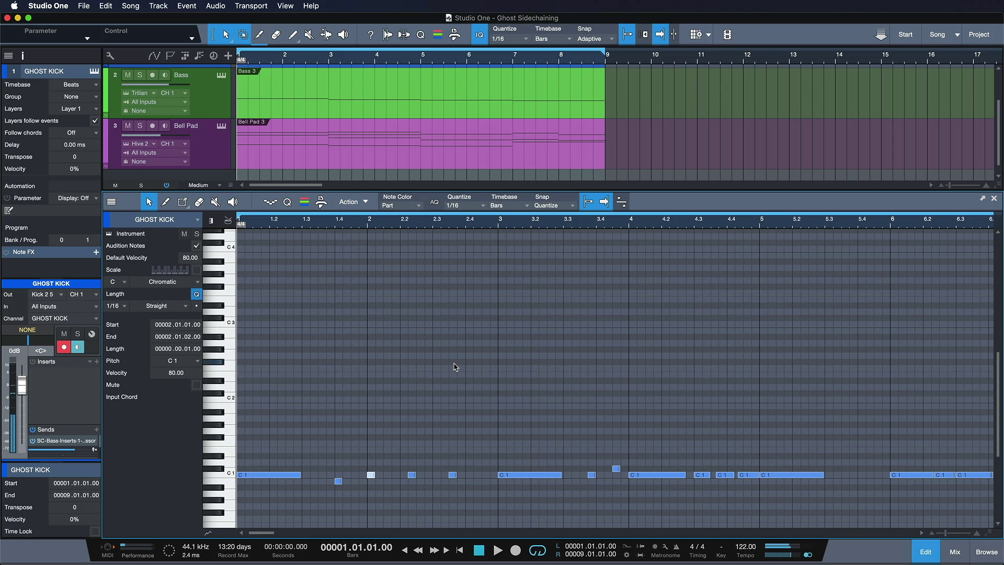